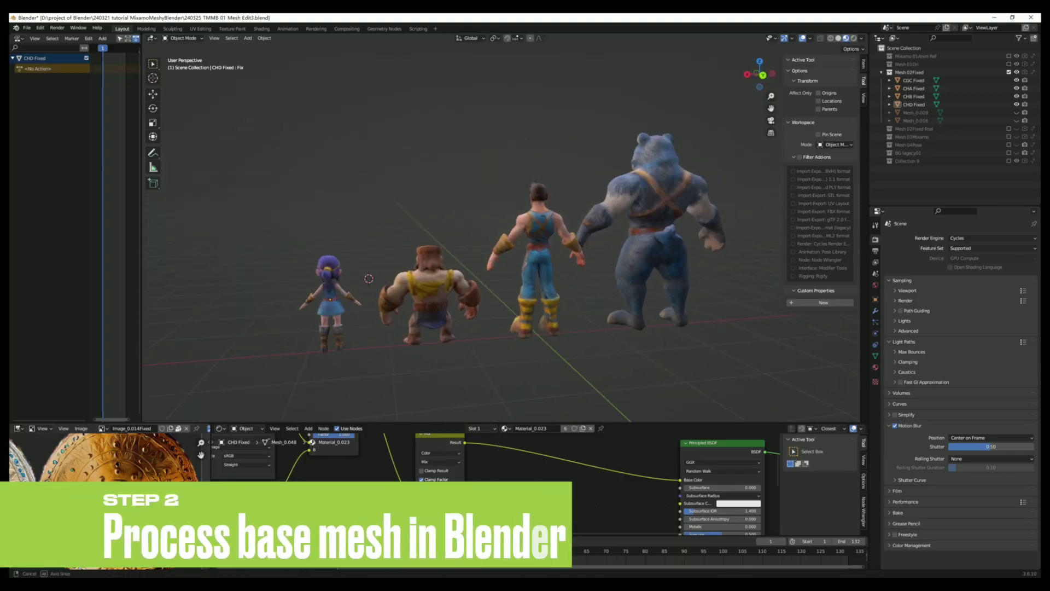
# Step: Add a Suzanne monkey head as a size reference and frame it in the view
pyautogui.moveTo(492, 246); pyautogui.dragTo(235, 250, button='middle')
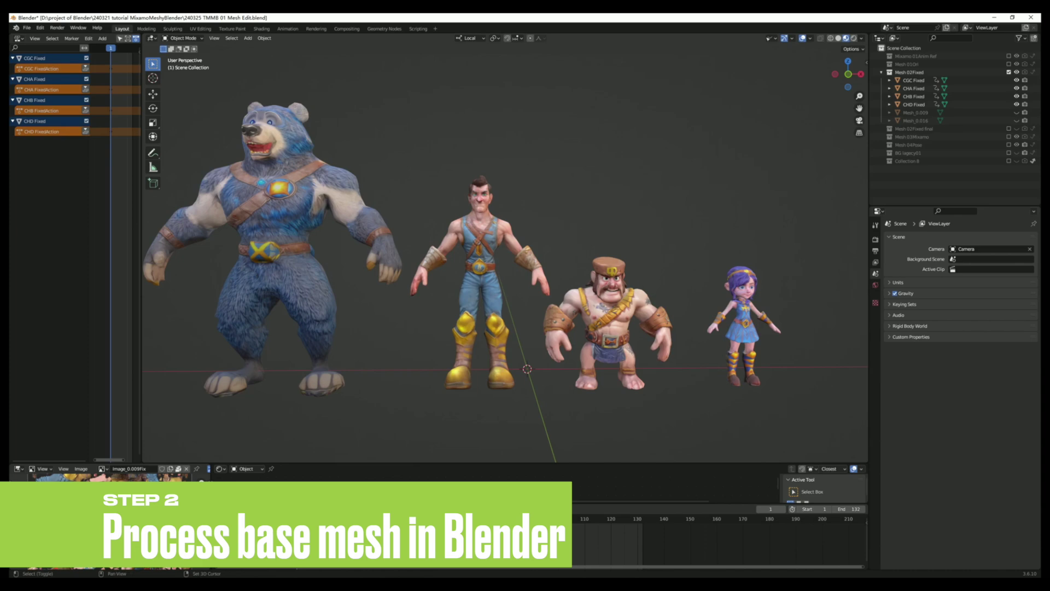
pyautogui.hotkey('shift', 'a')
pyautogui.click(762, 287)
pyautogui.press('KP_Decimal')
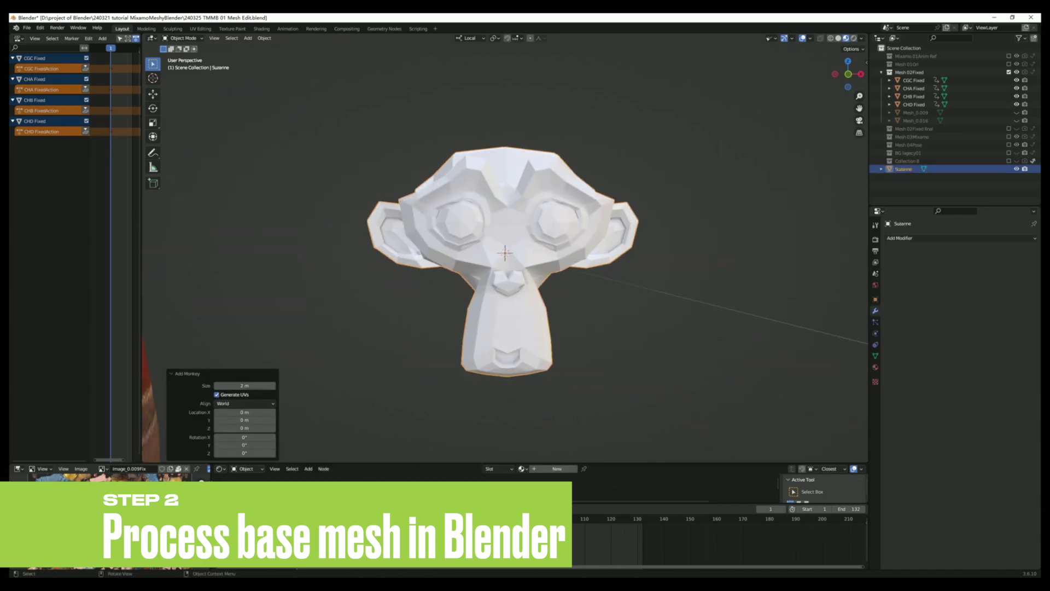
pyautogui.scroll(-5, 506, 252)
pyautogui.moveTo(506, 252)
pyautogui.mouseDown(button='middle')
pyautogui.moveTo(506, 208)
pyautogui.moveTo(506, 257)
pyautogui.mouseUp(button='middle')
# Step: Scale the four characters down to match the monkey and place them beside it
pyautogui.moveTo(203, 152); pyautogui.dragTo(808, 239)
pyautogui.press('s')
pyautogui.press('Return')
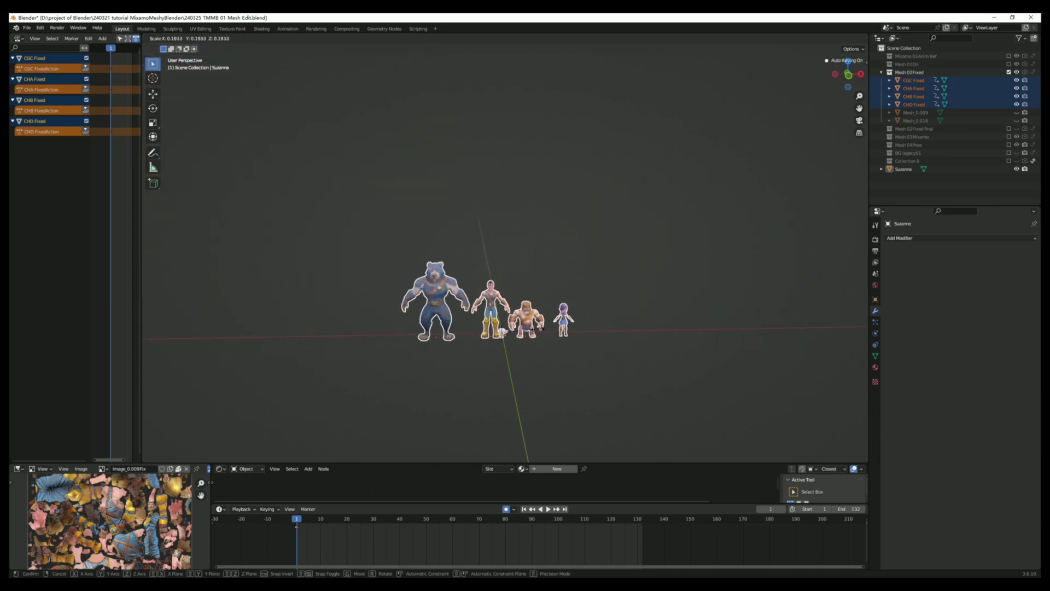
pyautogui.scroll(5, 506, 251)
pyautogui.press('g')
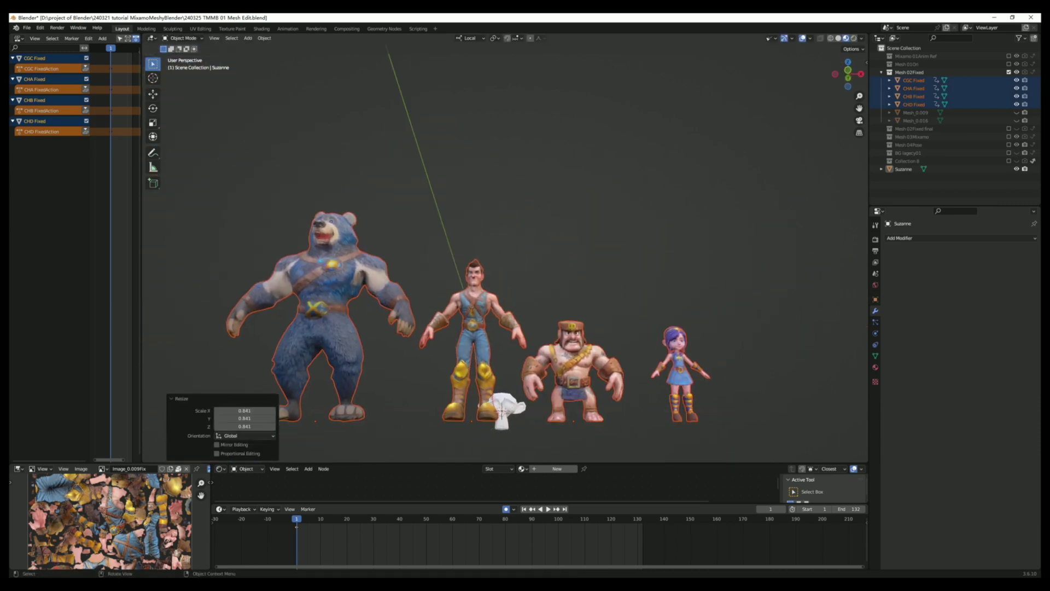
pyautogui.press('Return')
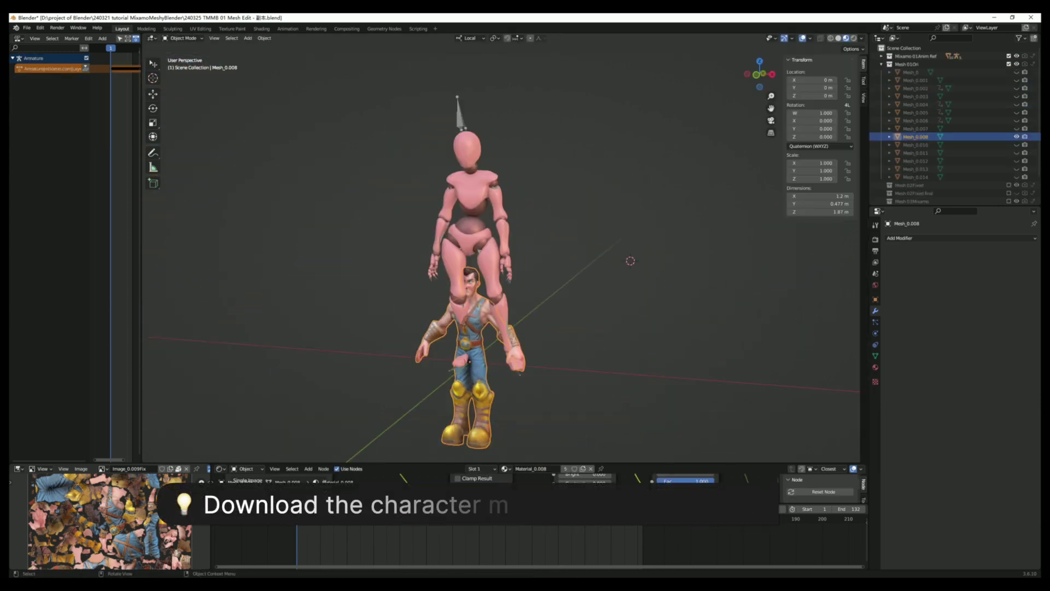
# Step: Enlarge the warrior to 1.309 and move him so his feet rest on the ground
pyautogui.press('Return')
pyautogui.press('g')
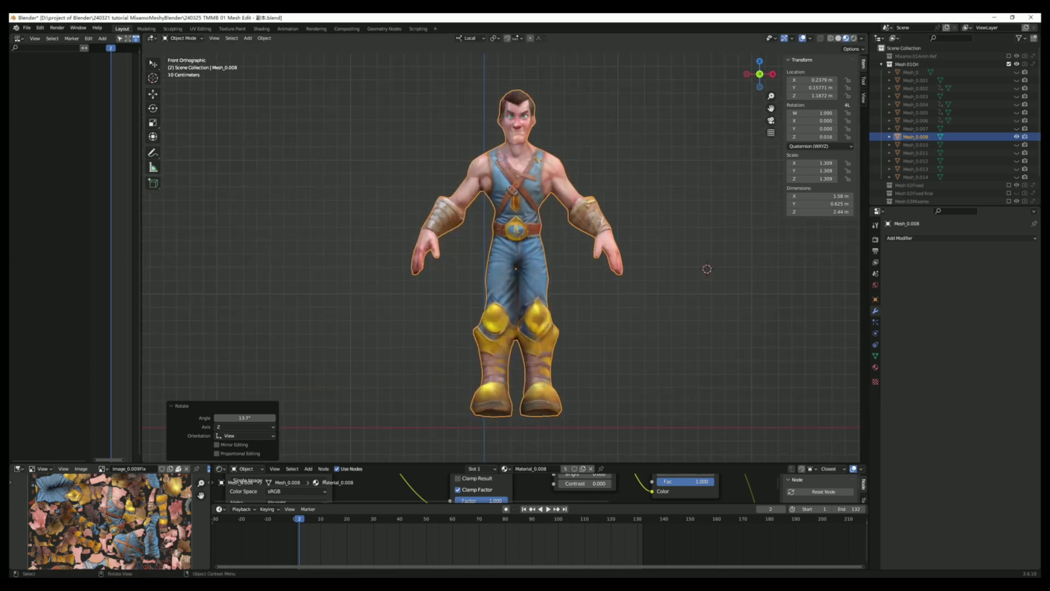
pyautogui.press('g')
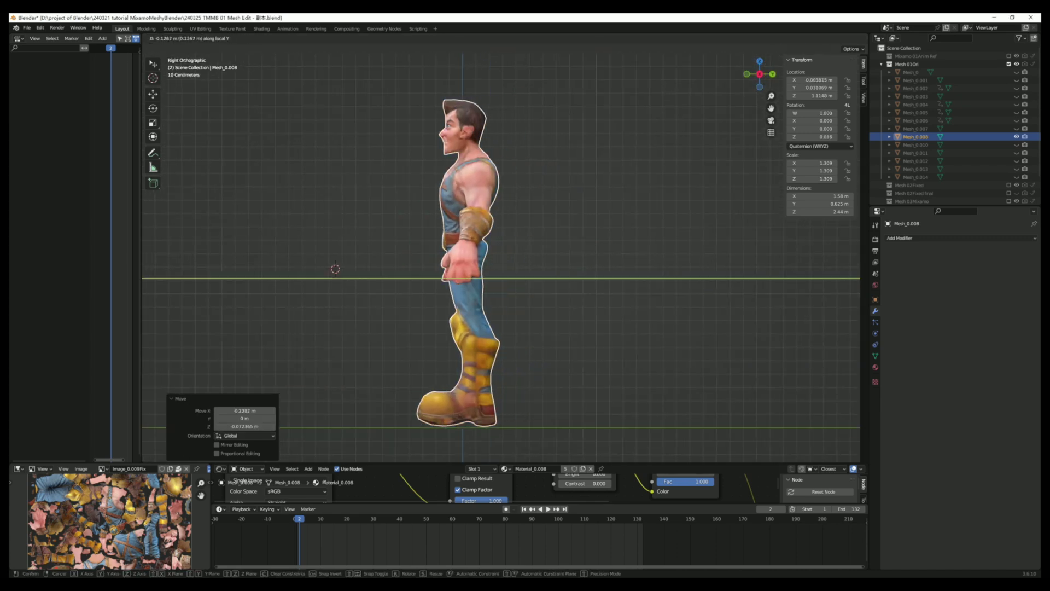
# Step: Apply all transforms to the warrior and reshape its face and boot with proportional editing
pyautogui.click(559, 270)
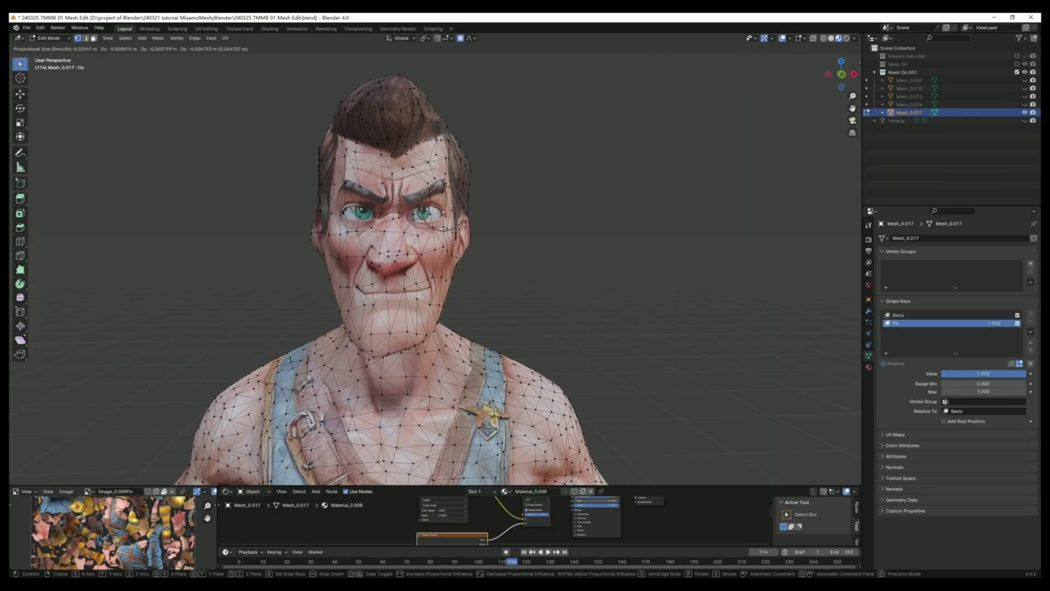
pyautogui.press('g')
pyautogui.click(300, 257)
pyautogui.scroll(-3, 301, 257)
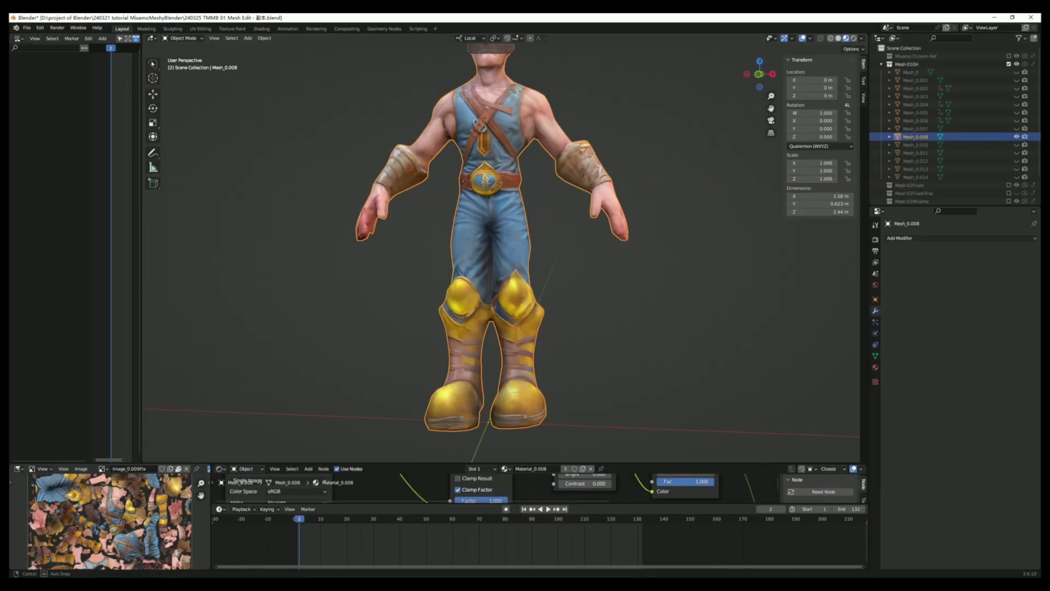
pyautogui.press('KP_3')
pyautogui.press('Tab')
pyautogui.scroll(4, 500, 246)
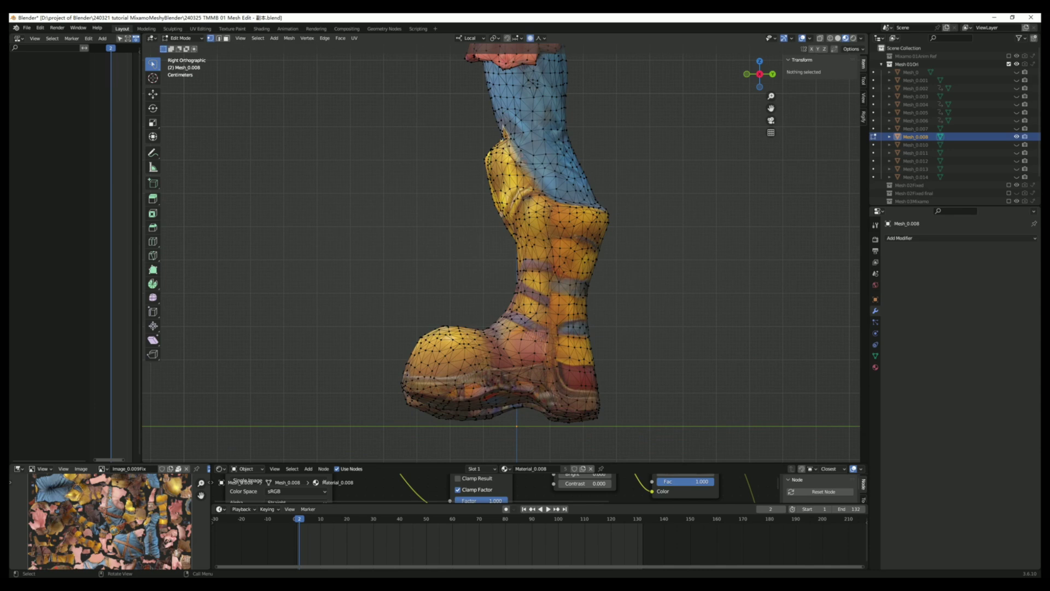
pyautogui.press('Return')
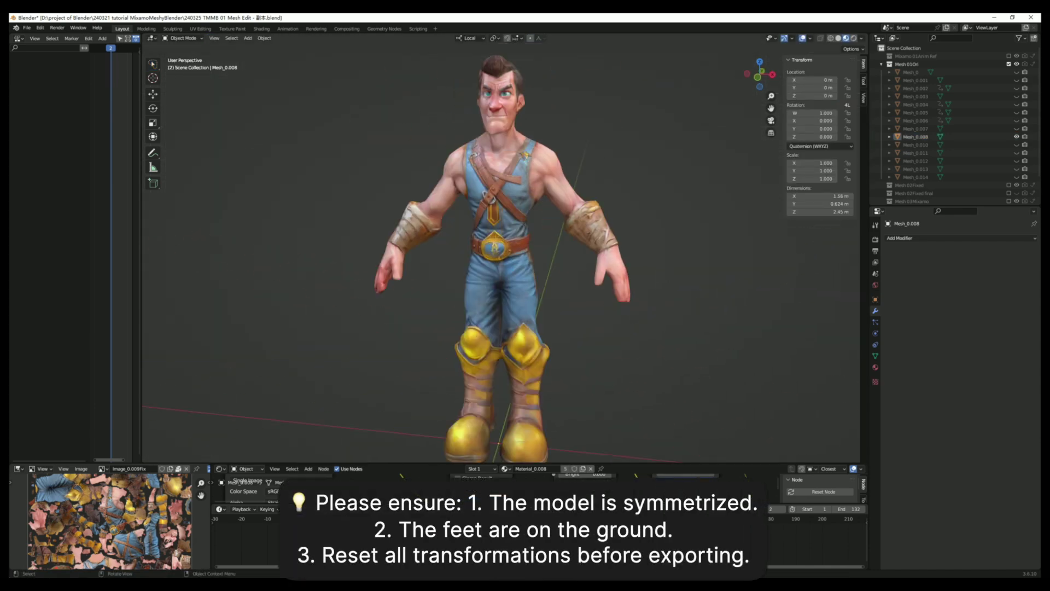
# Step: Add a Mirror modifier on X to make the warrior's body symmetrical
pyautogui.moveTo(525, 274); pyautogui.dragTo(552, 274, button='middle')
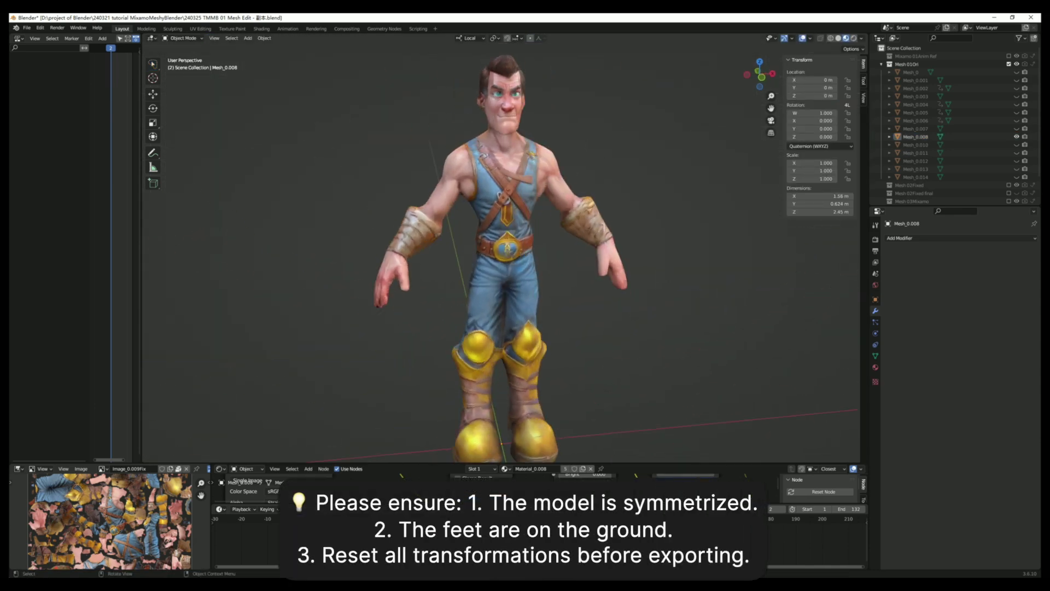
pyautogui.click(930, 238)
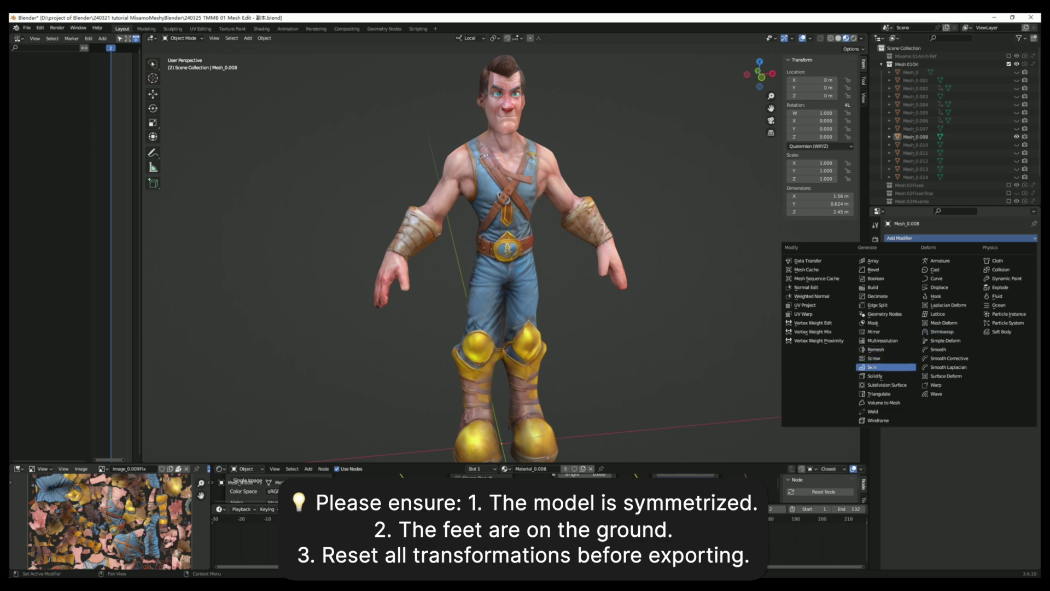
pyautogui.click(874, 332)
# Step: Refine the mirrored vertices with proportional moves, then leave Edit Mode
pyautogui.moveTo(525, 273); pyautogui.dragTo(634, 251, button='middle')
pyautogui.press('Tab')
pyautogui.press('g')
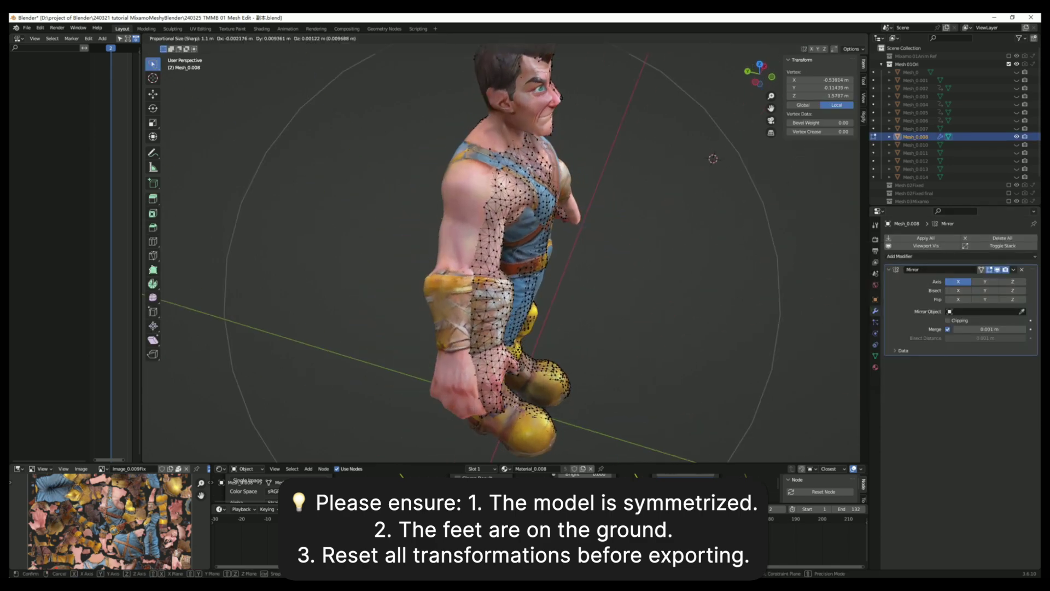
pyautogui.click(713, 159)
pyautogui.moveTo(712, 159); pyautogui.dragTo(727, 246, button='middle')
pyautogui.scroll(-2, 733, 298)
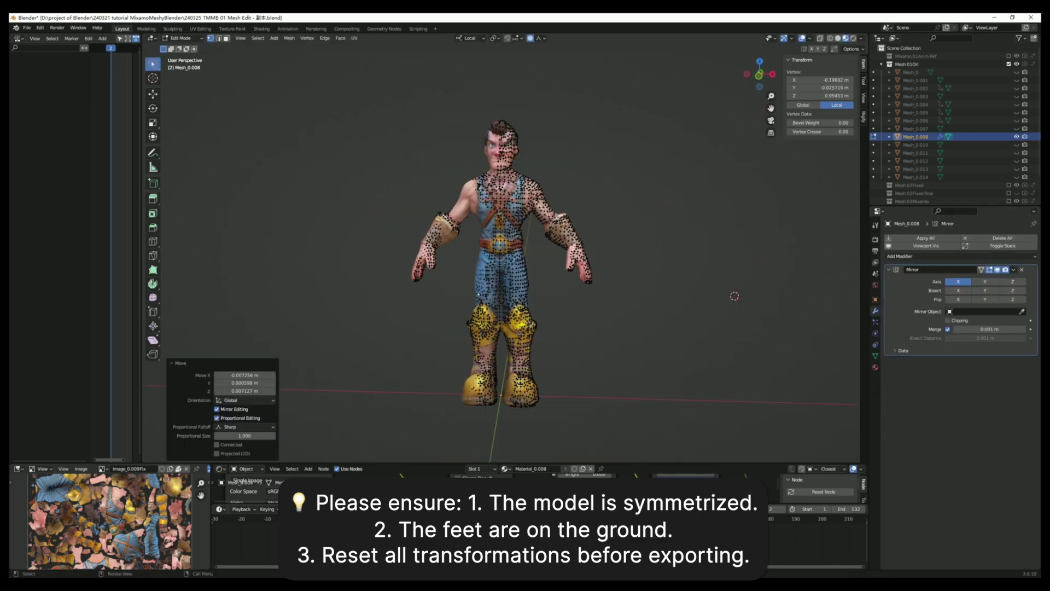
pyautogui.scroll(2, 734, 296)
pyautogui.press('g')
pyautogui.click(738, 329)
pyautogui.moveTo(739, 328); pyautogui.dragTo(797, 293, button='middle')
pyautogui.press('Tab')
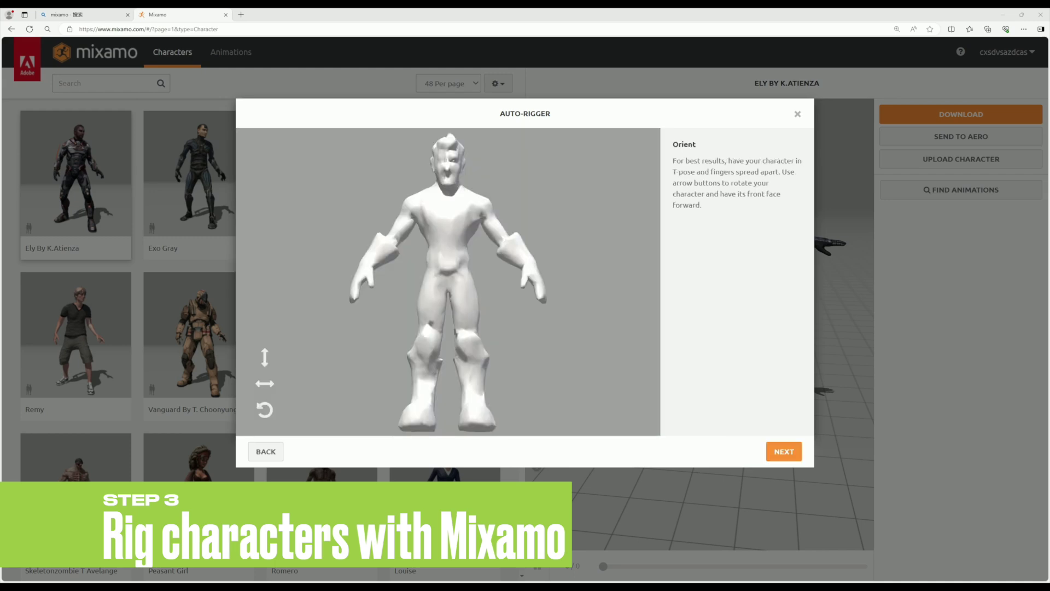
# Step: Place the chin, elbow and knee markers, choose the 3 Chain Fingers skeleton, and run auto-rigging
pyautogui.click(783, 451)
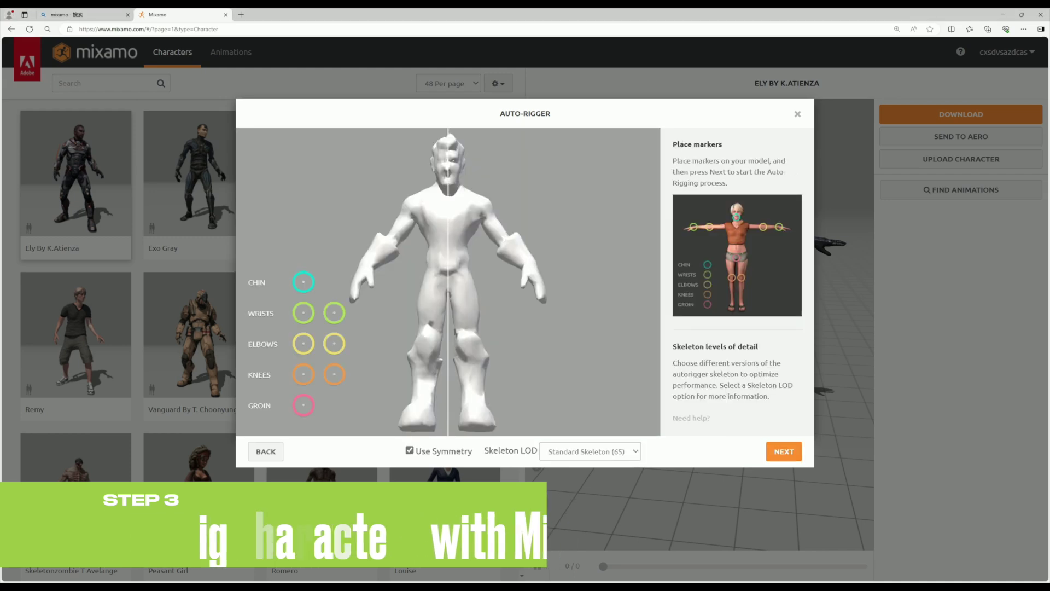
pyautogui.moveTo(303, 281); pyautogui.dragTo(457, 180)
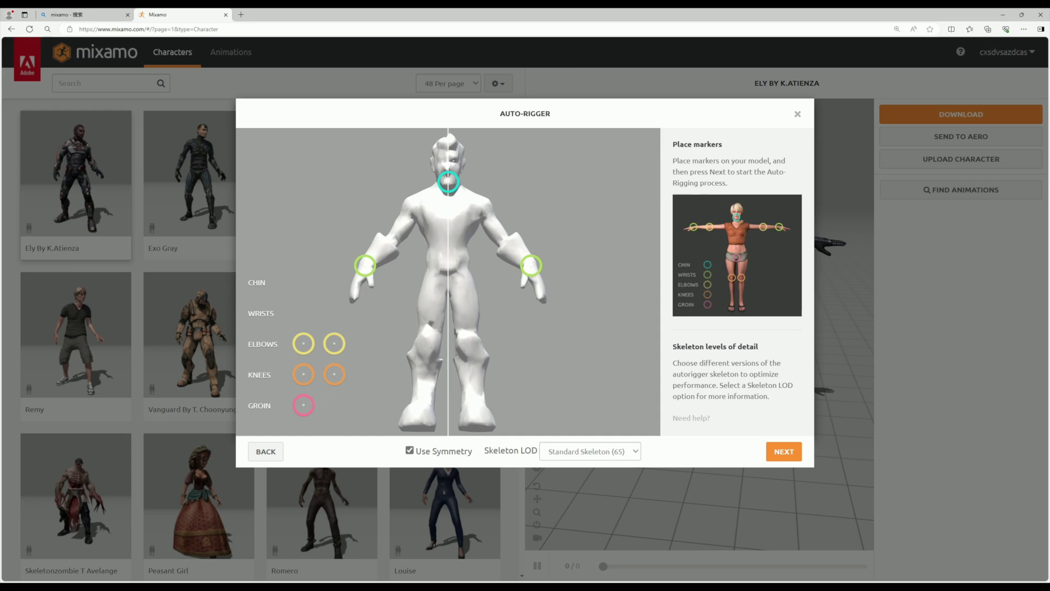
pyautogui.moveTo(366, 266); pyautogui.dragTo(393, 237)
pyautogui.moveTo(303, 374); pyautogui.dragTo(316, 369)
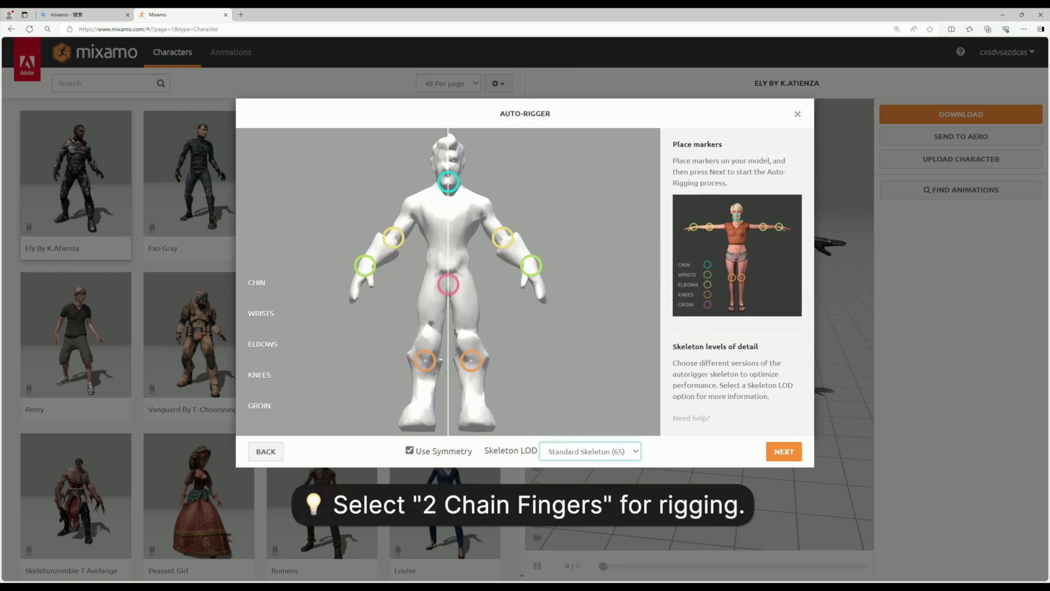
pyautogui.press('Down')
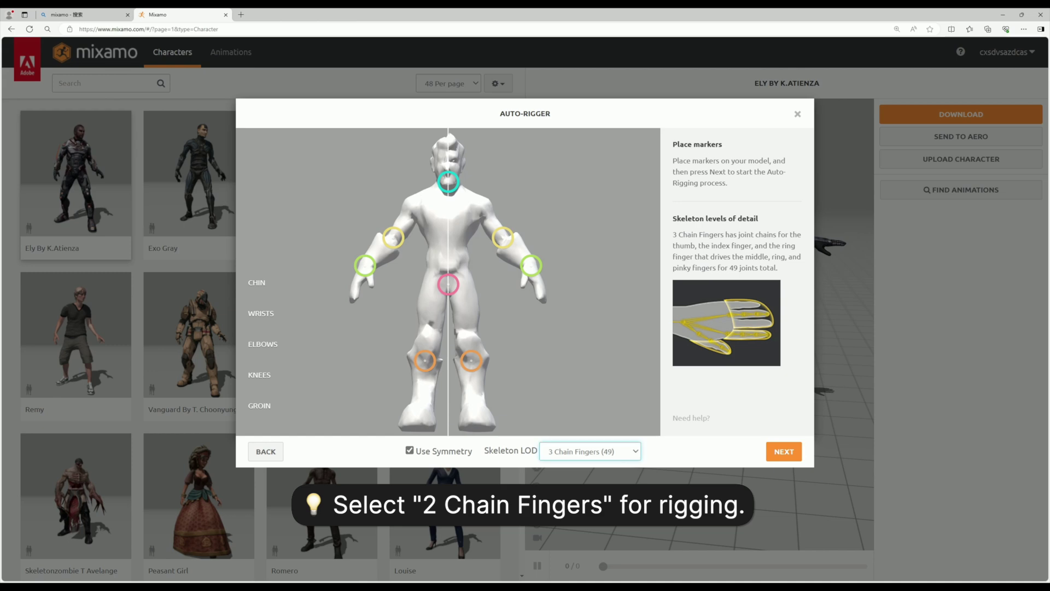
pyautogui.click(783, 451)
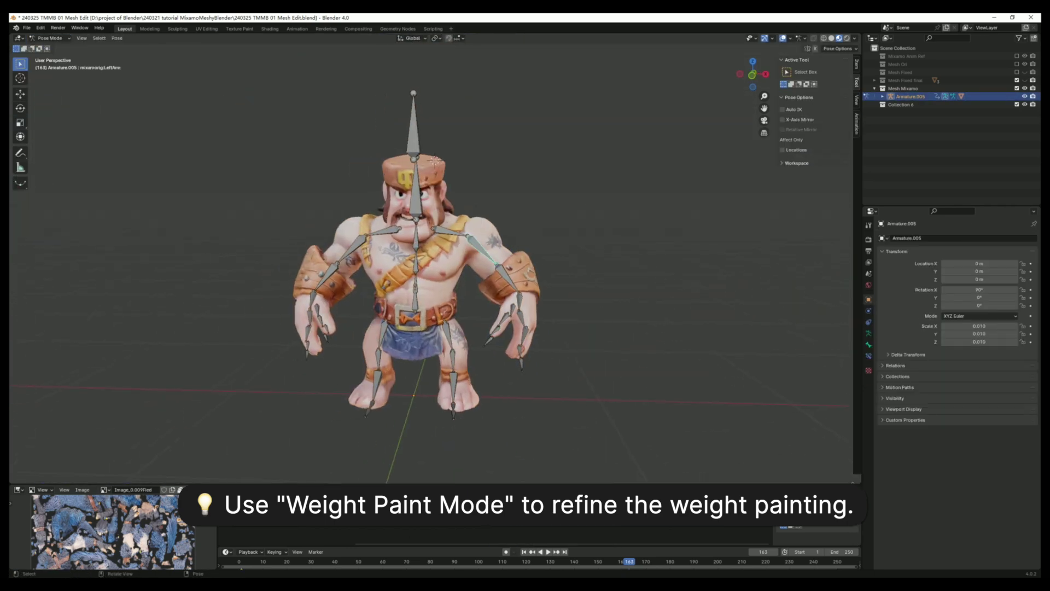
# Step: Orbit closer to inspect the rigged barbarian's skeleton bones
pyautogui.moveTo(416, 273); pyautogui.dragTo(454, 265, button='middle')
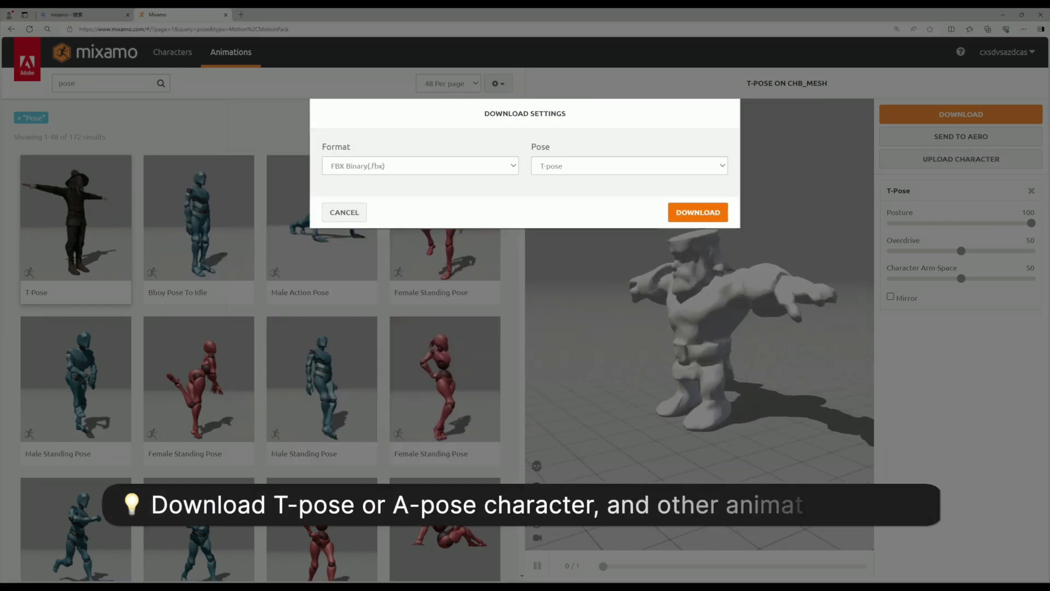
# Step: Choose T-pose in the character's FBX download settings
pyautogui.click(629, 166)
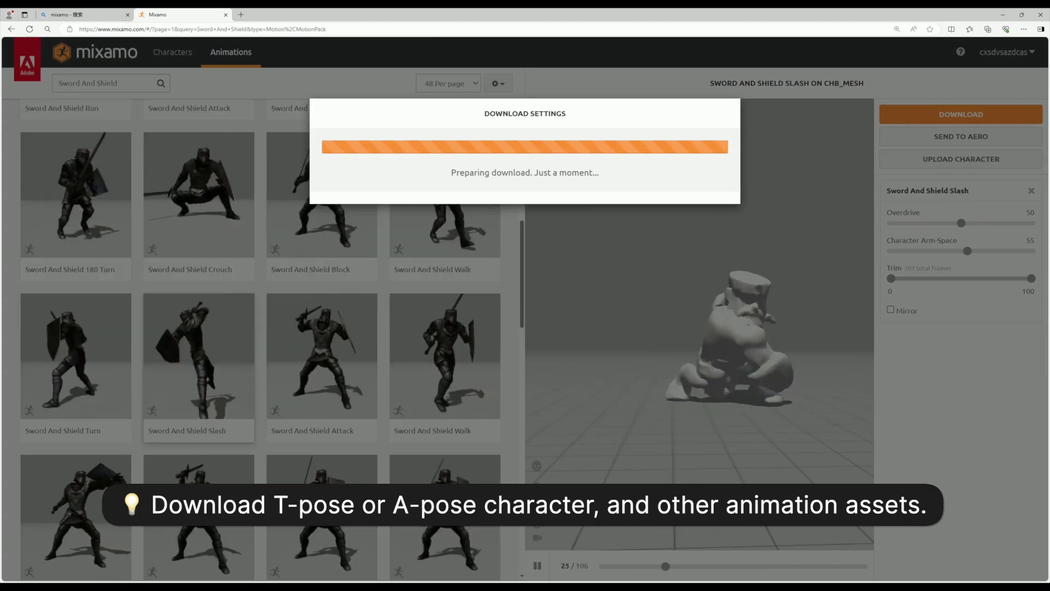
# Step: Select the CHA Fixed.001 mesh and switch to Material Preview to show its textures
pyautogui.scroll(-3, 260, 339)
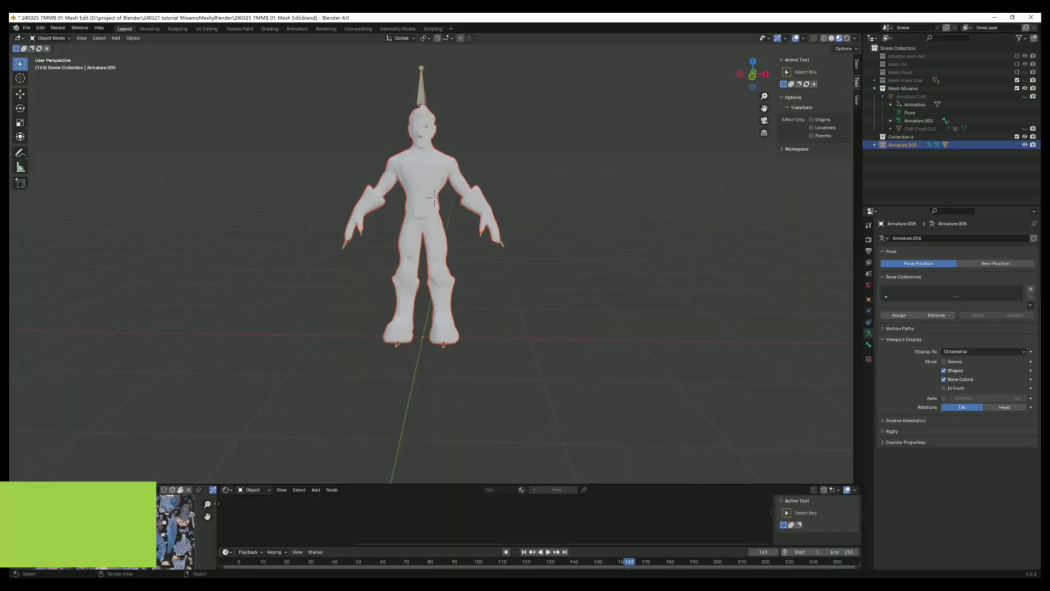
pyautogui.click(912, 96)
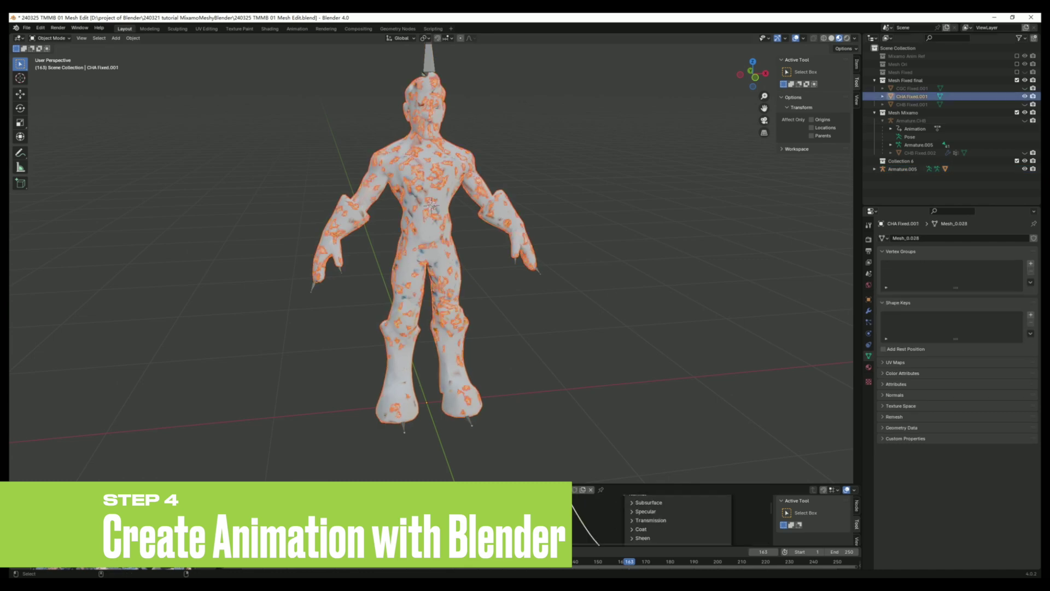
pyautogui.click(868, 367)
pyautogui.click(998, 274)
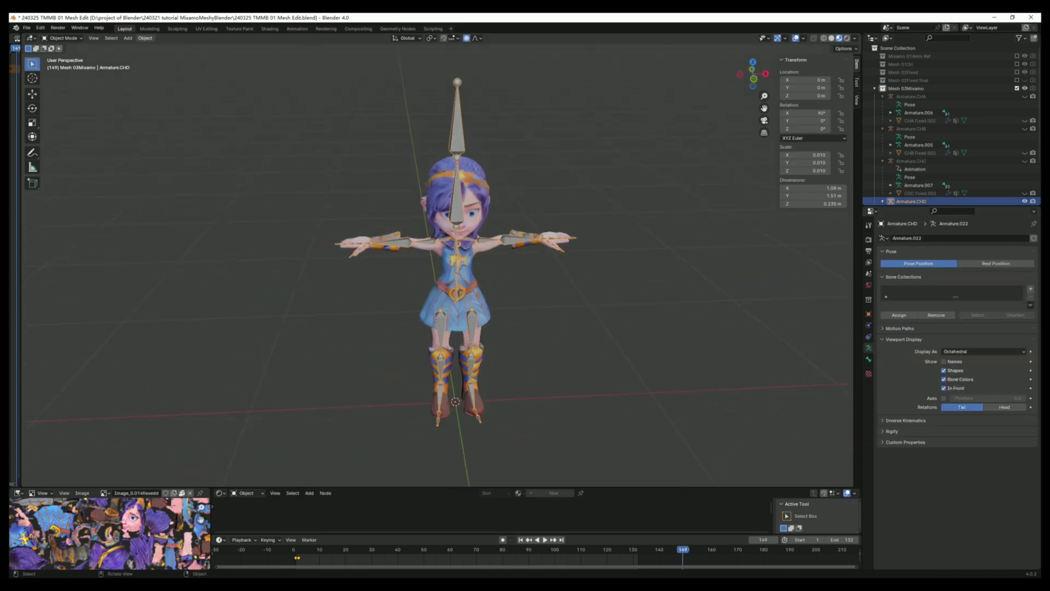
# Step: Rename the imported animation action with the CHA_ prefix
pyautogui.click(129, 38)
pyautogui.moveTo(159, 48)
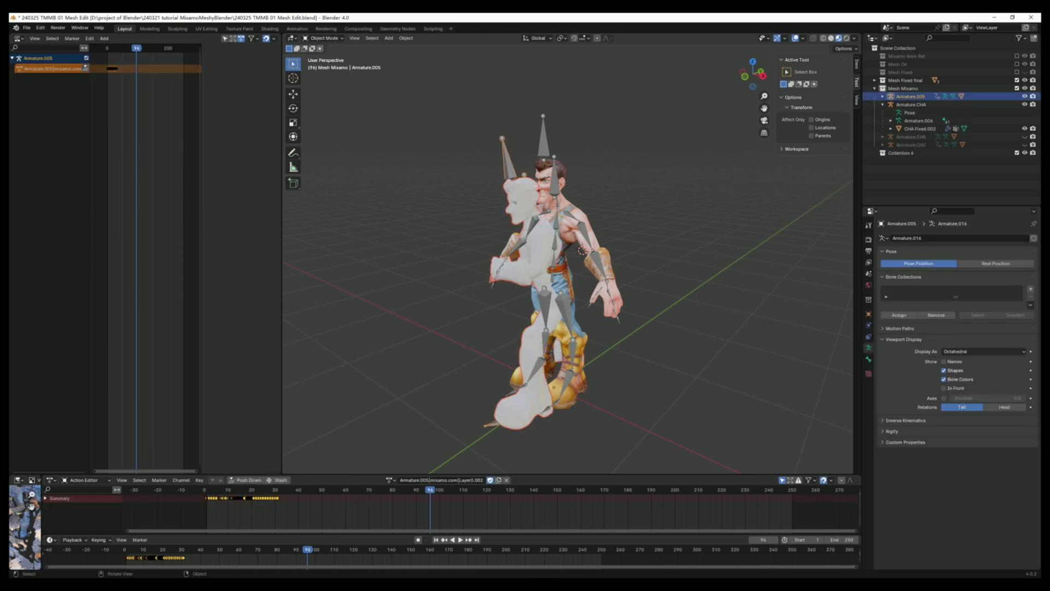
pyautogui.write('CHA_Slash')
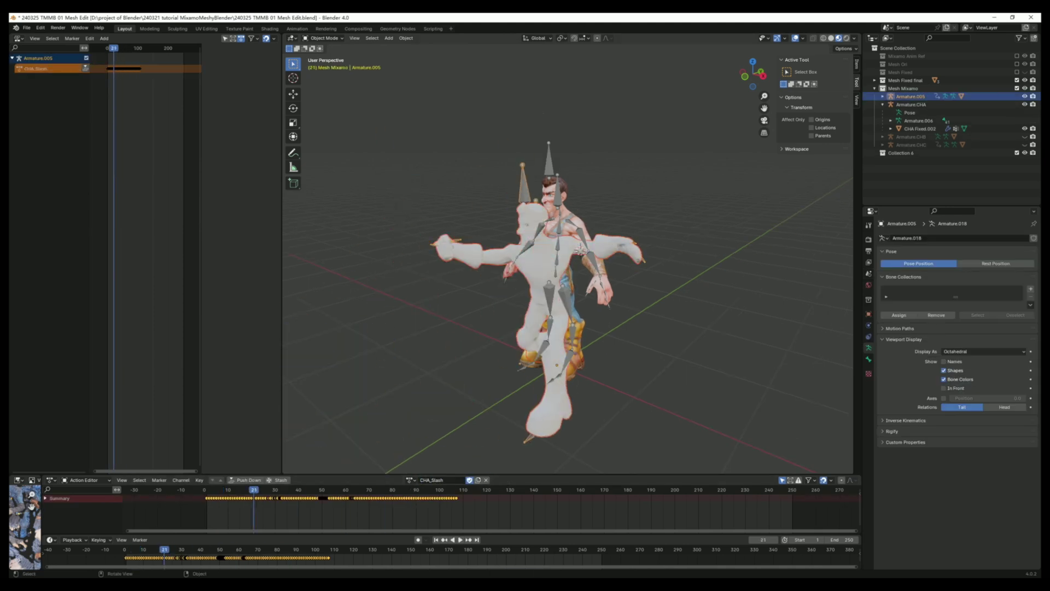
# Step: Delete the extra imported armature and mesh, then assign CHA_Idle to Armature.CHA and preview it
pyautogui.press('Delete')
pyautogui.click(423, 479)
pyautogui.press('Return')
pyautogui.press('space')
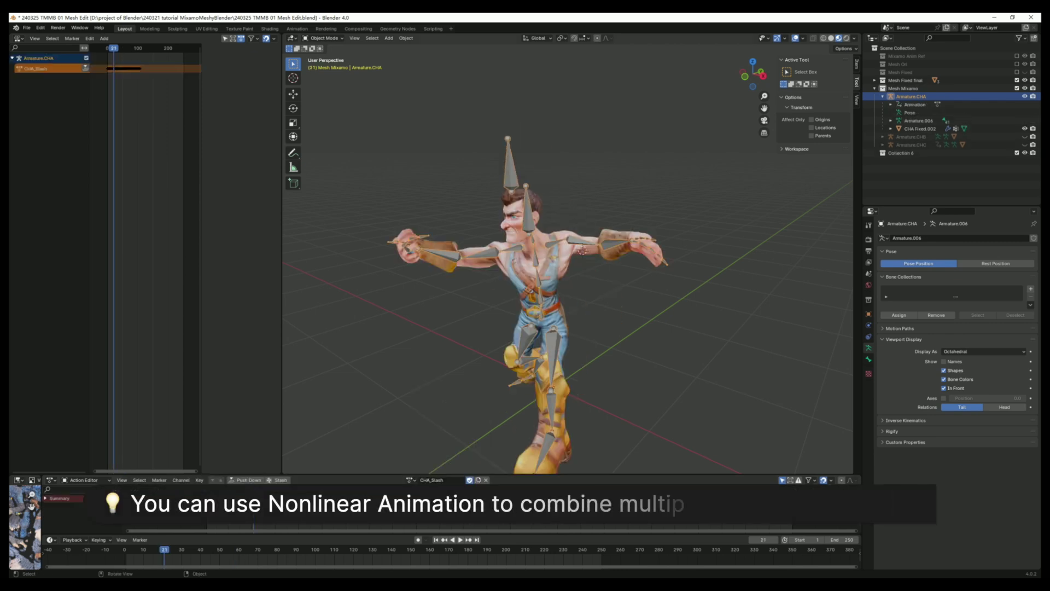
# Step: Switch Armature.CHA to its other actions, such as CHA_Slash, from the action list
pyautogui.click(410, 480)
pyautogui.click(438, 432)
pyautogui.click(410, 480)
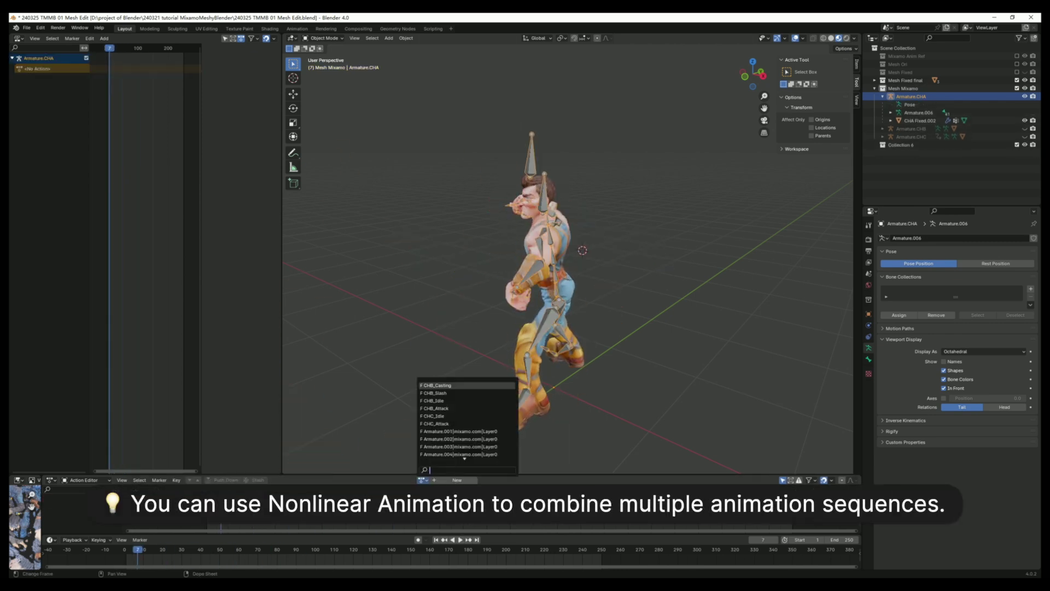
pyautogui.click(438, 427)
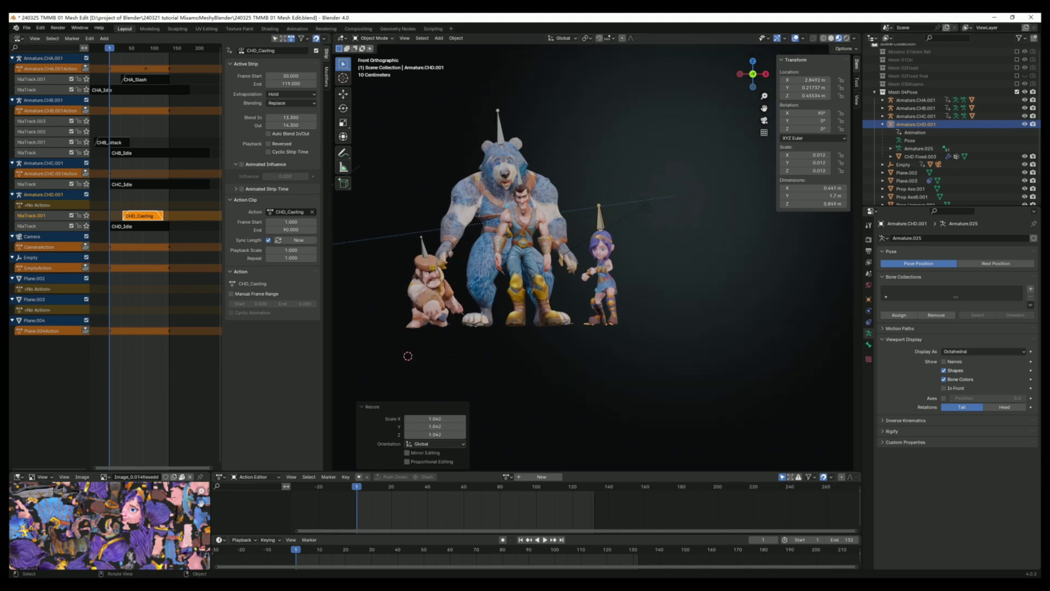
# Step: Play the combined character animation through the scene camera
pyautogui.press('space')
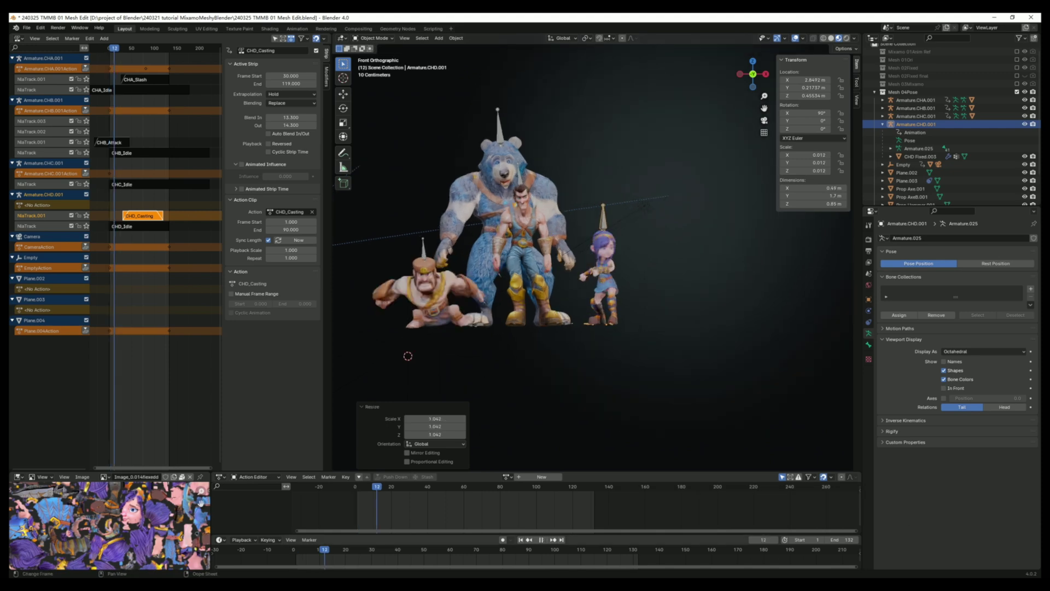
pyautogui.press('KP_0')
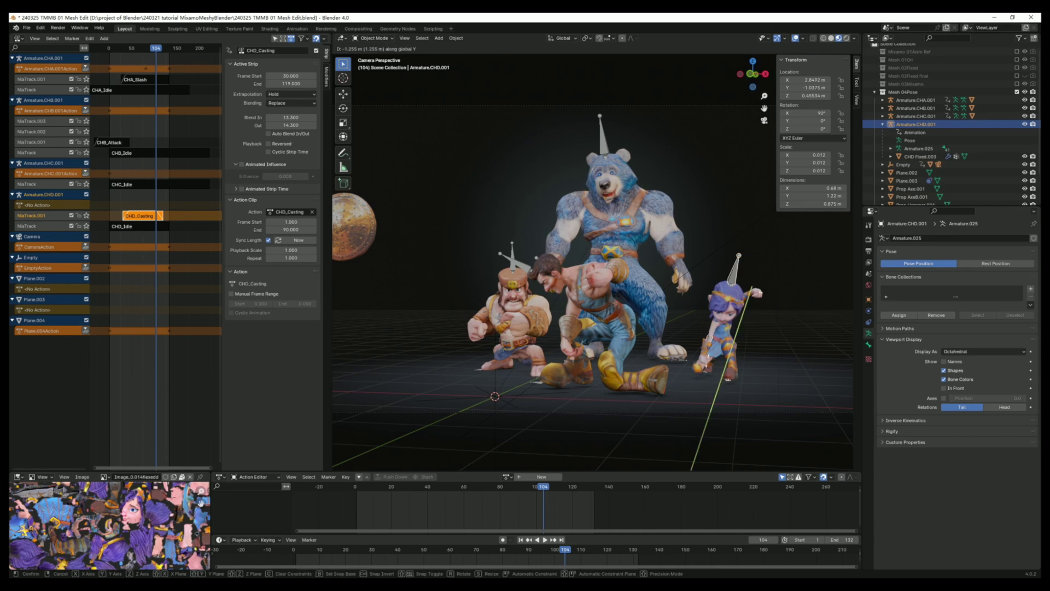
pyautogui.press('space')
# Step: Nudge the selected character along Y, rewind to the first frame, and replay in camera view
pyautogui.moveTo(591, 257); pyautogui.dragTo(629, 285, button='middle')
pyautogui.press('g')
pyautogui.press('y')
pyautogui.press('Escape')
pyautogui.hotkey('shift', 'Left')
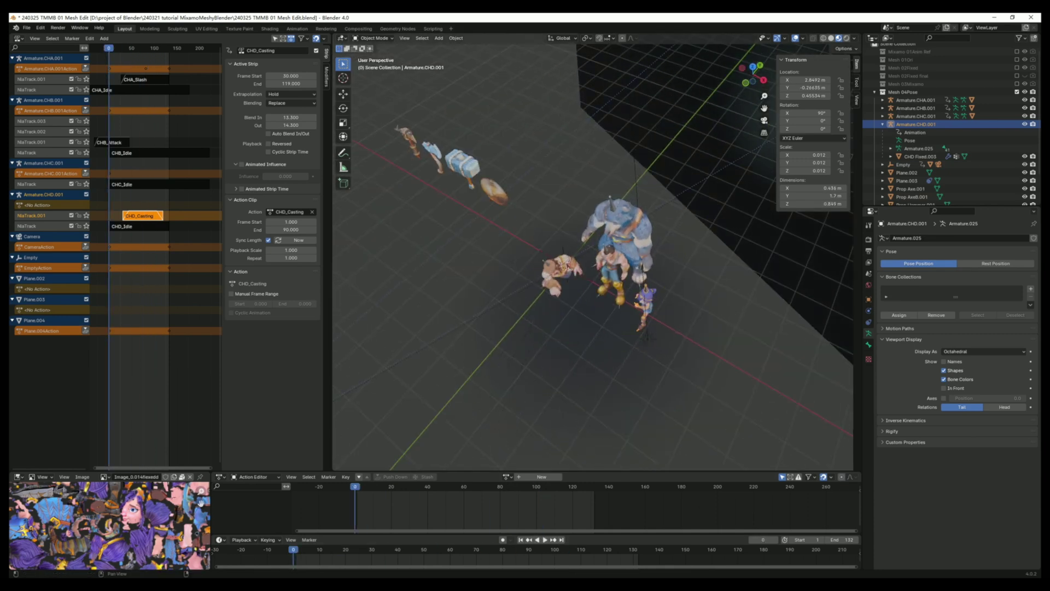
pyautogui.press('KP_0')
pyautogui.press('space')
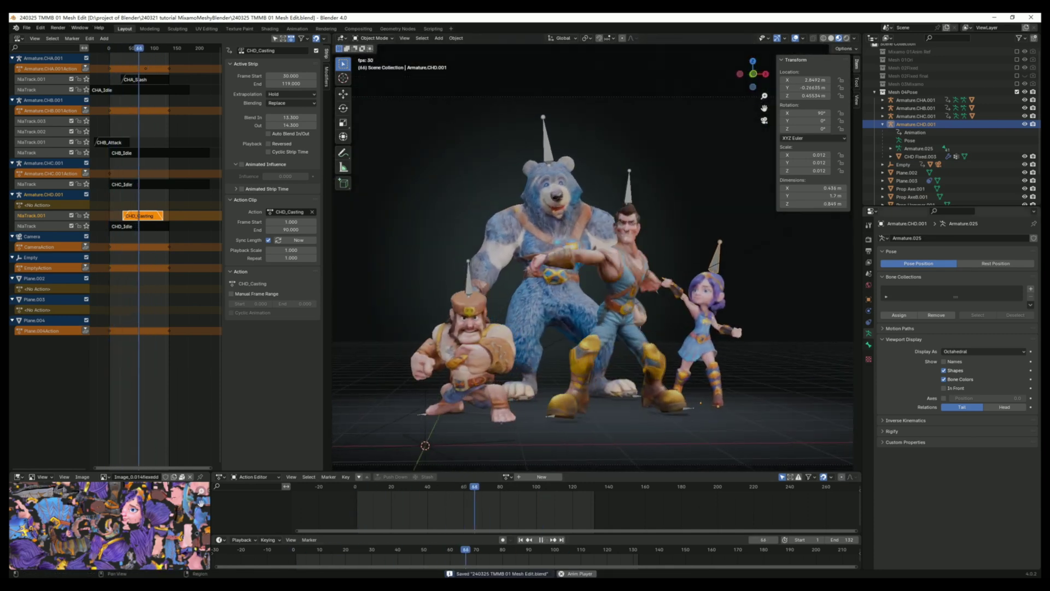